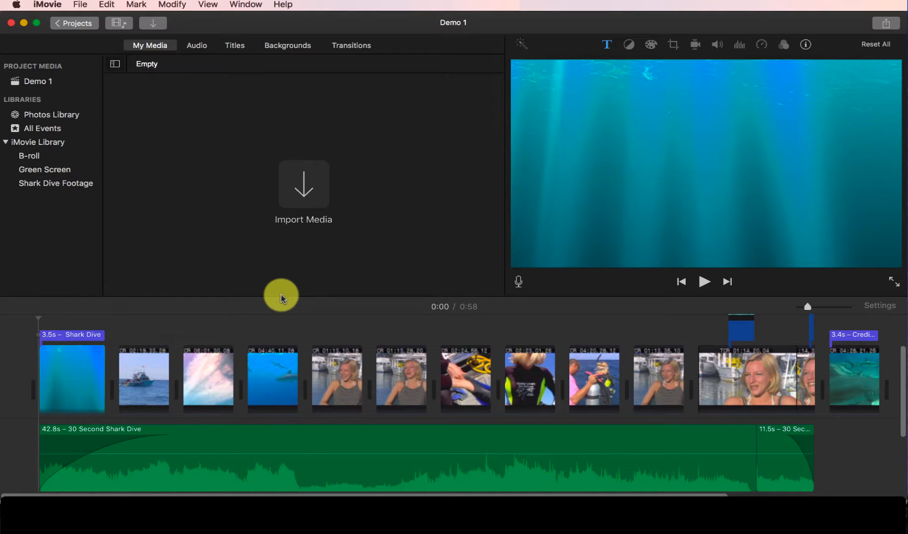
Step: Play the movie's opening and add a marker to the 30 Second Shark Dive music at about 0:04
key(space)
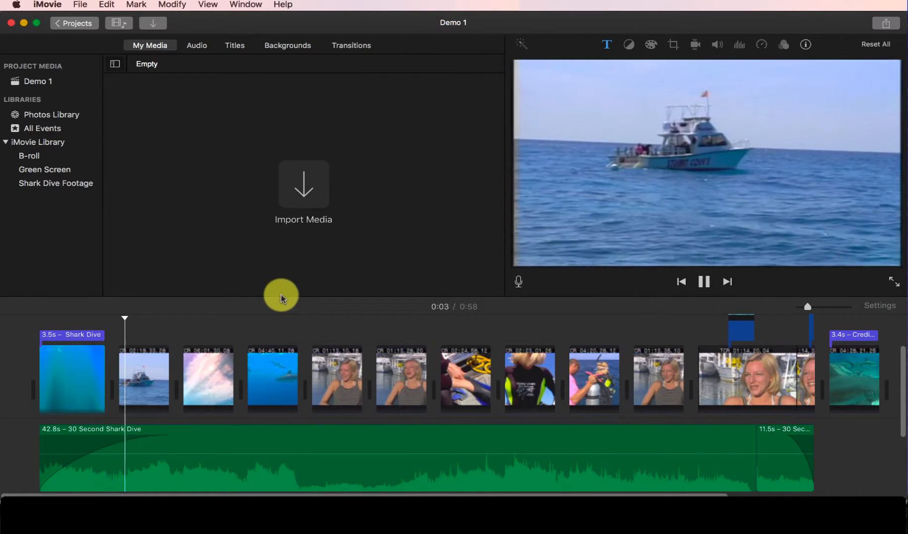
key(space)
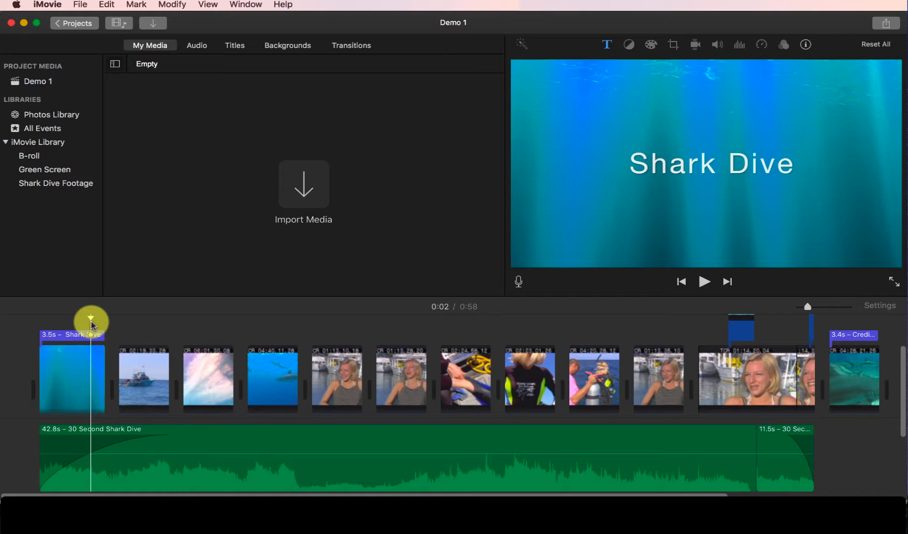
key(space)
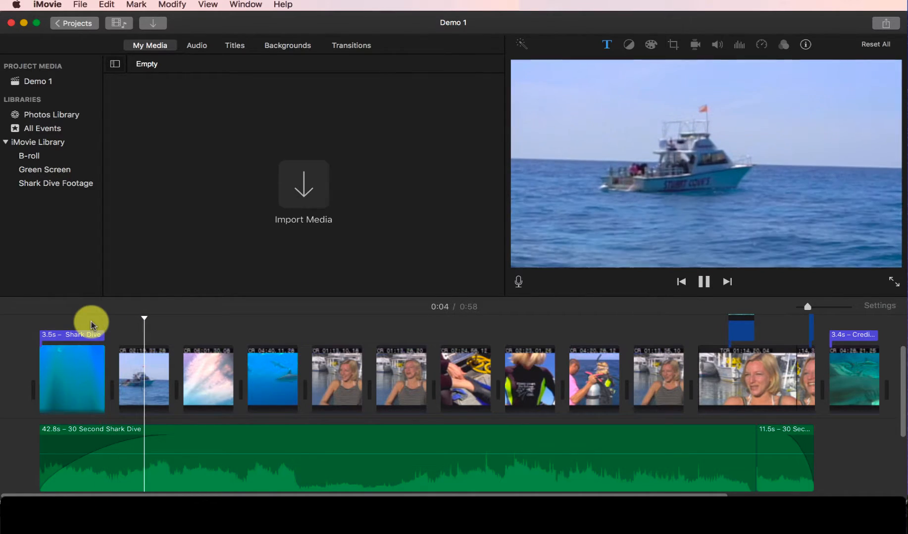
key(space)
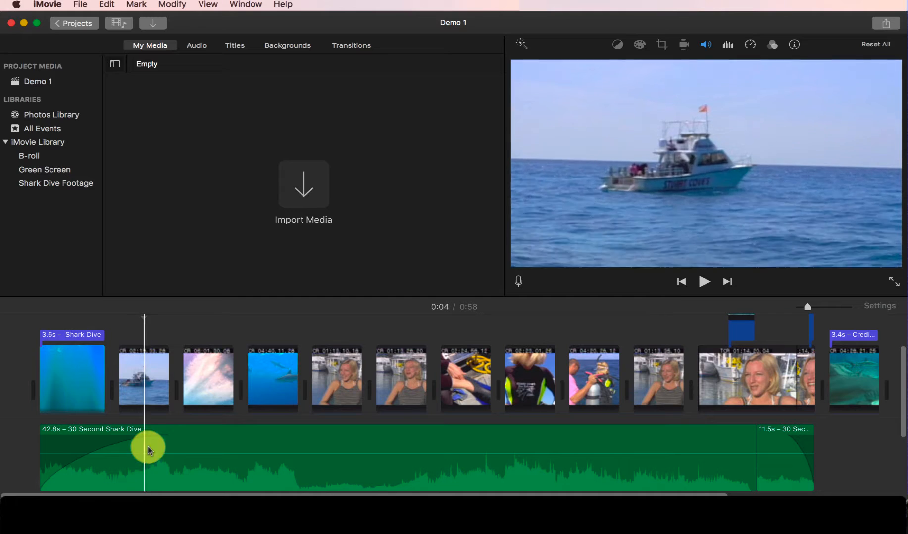
scroll(146, 441, down, 5)
click(146, 441)
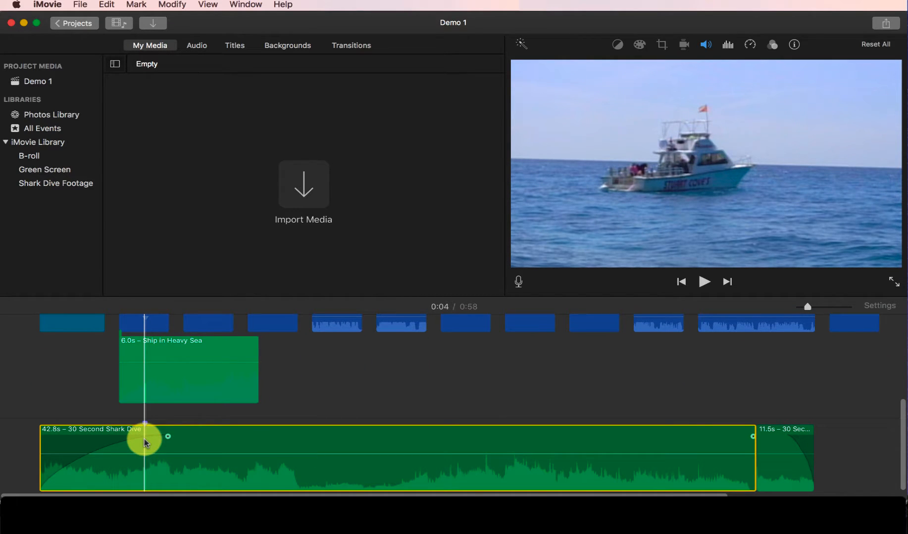
key(m)
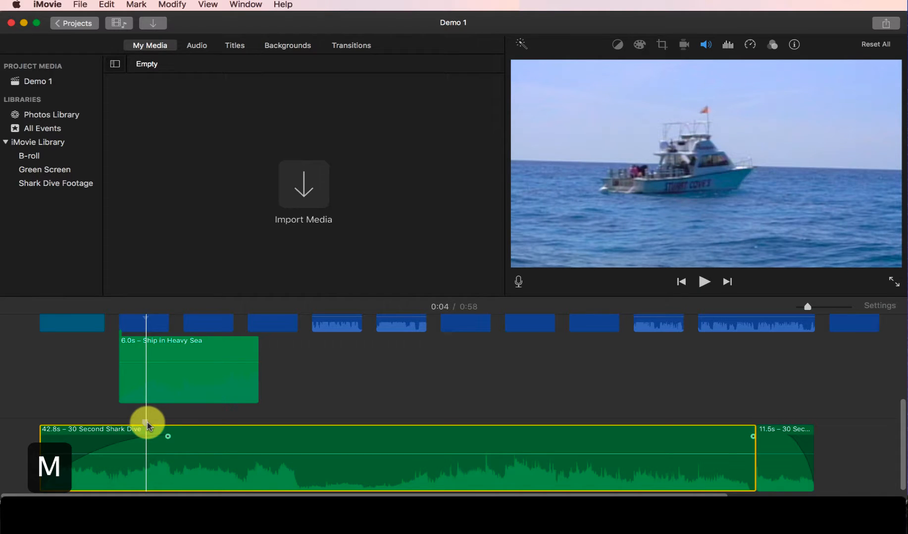
Step: Review the marker commands, and try a marker on the Ship in Heavy Sea sound effect before removing it
click(135, 5)
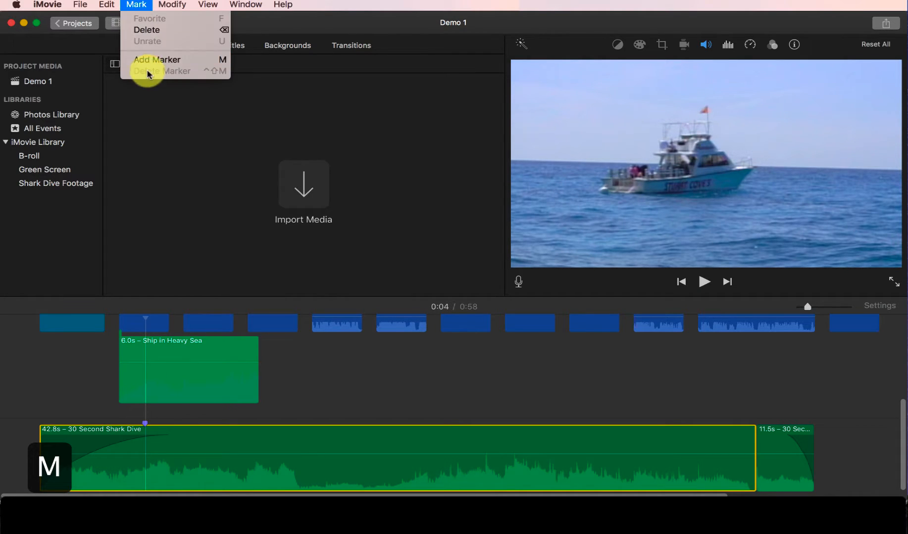
click(188, 420)
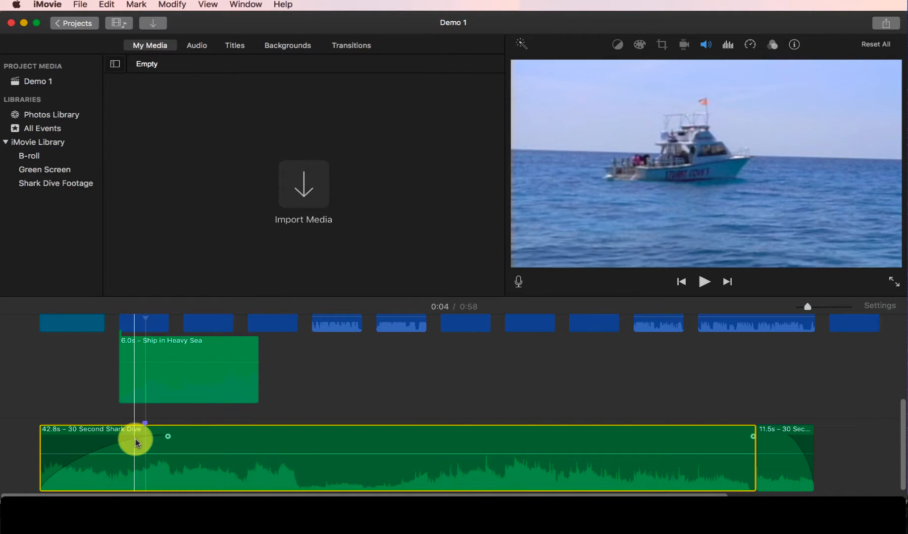
click(146, 347)
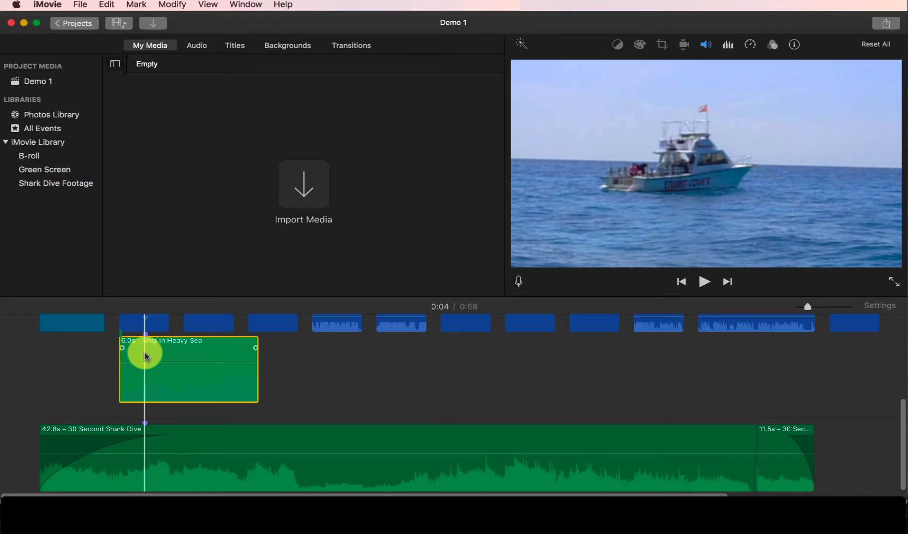
key(Delete)
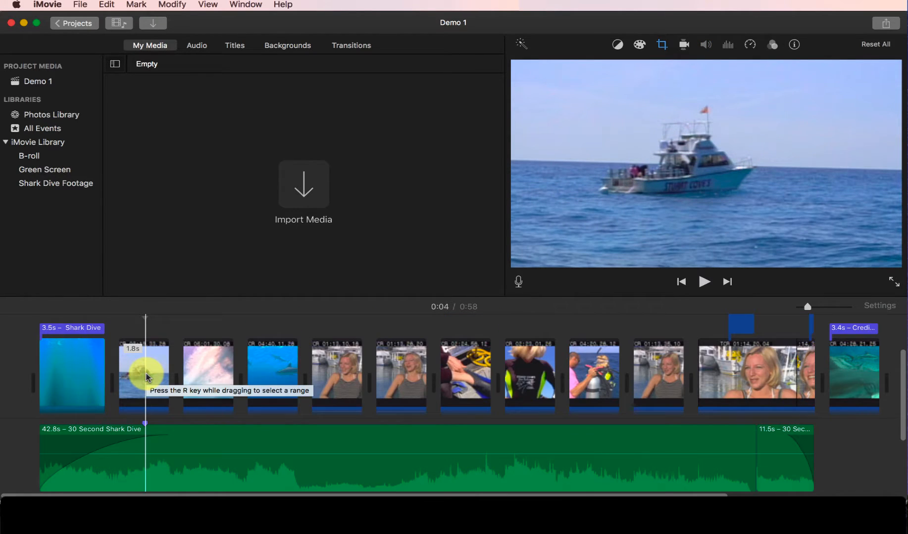
Step: Play on from the boat clip and add a second marker to the music at about 0:08, over the swimming-sharks clip
key(space)
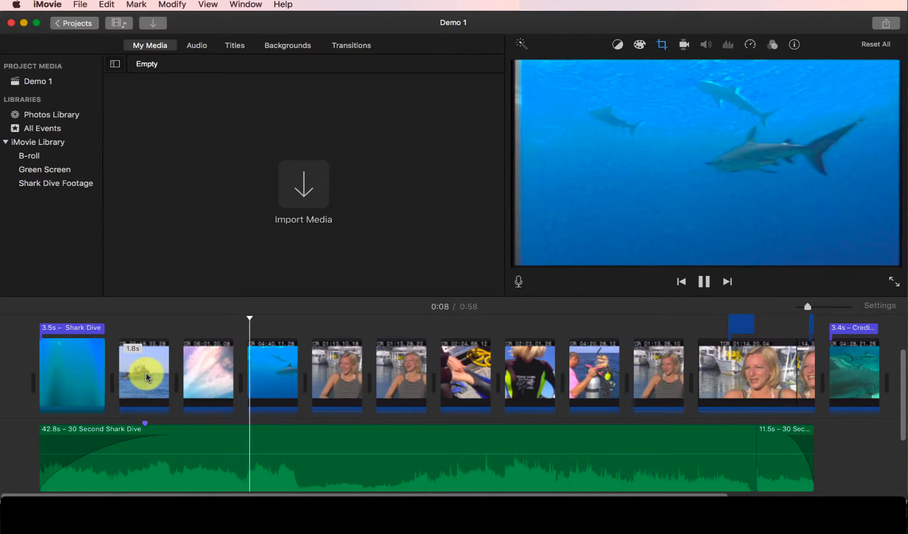
key(space)
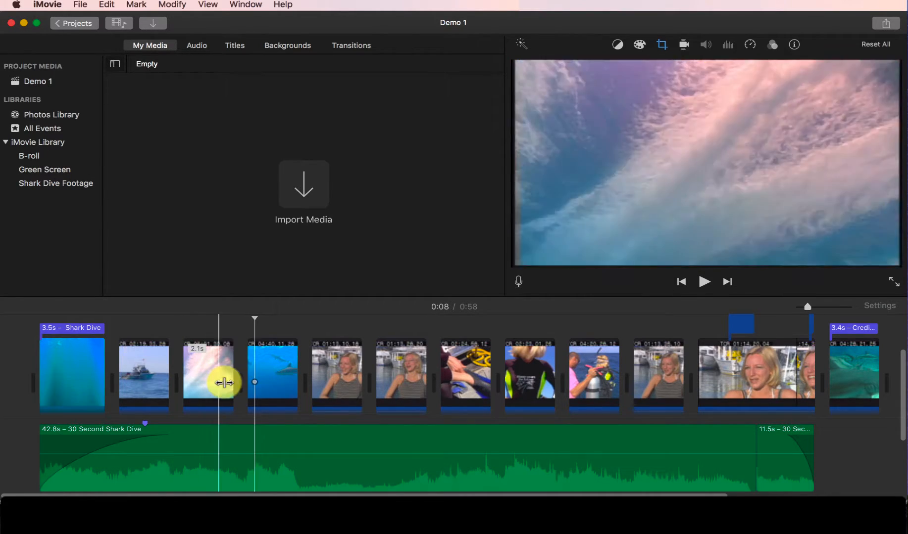
click(255, 428)
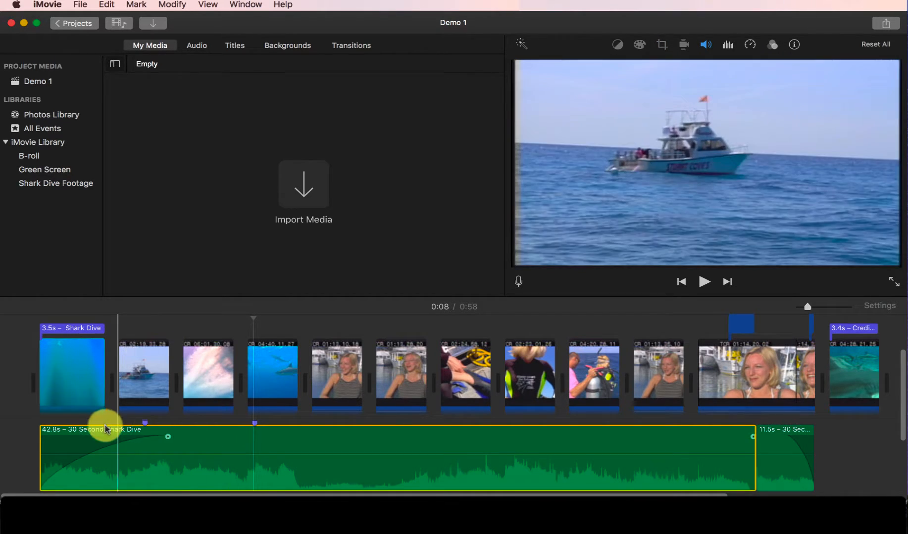
Step: Play the movie from the start past both music markers to check their timing
click(40, 421)
key(space)
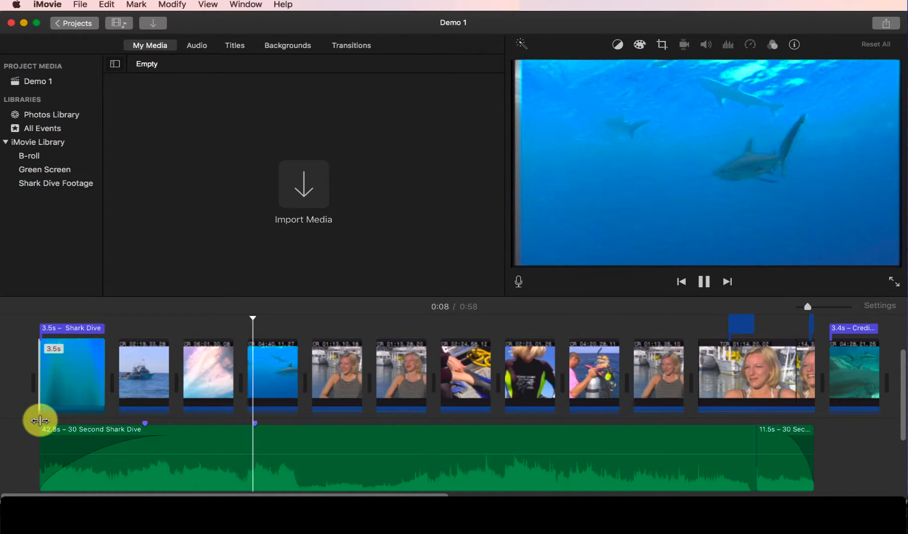
key(space)
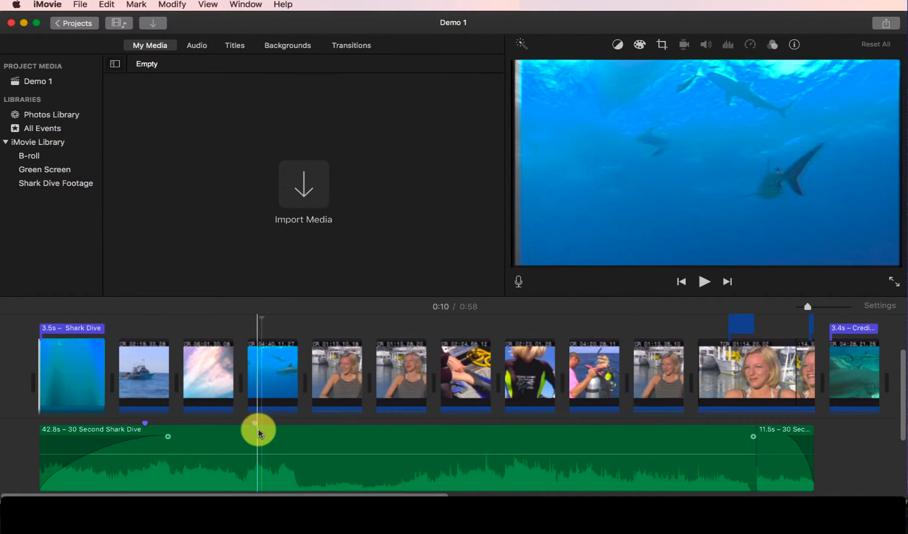
Step: Extend the opening underwater background to end at the first music marker, and lengthen the Shark Dive title to 4.6 s
click(83, 374)
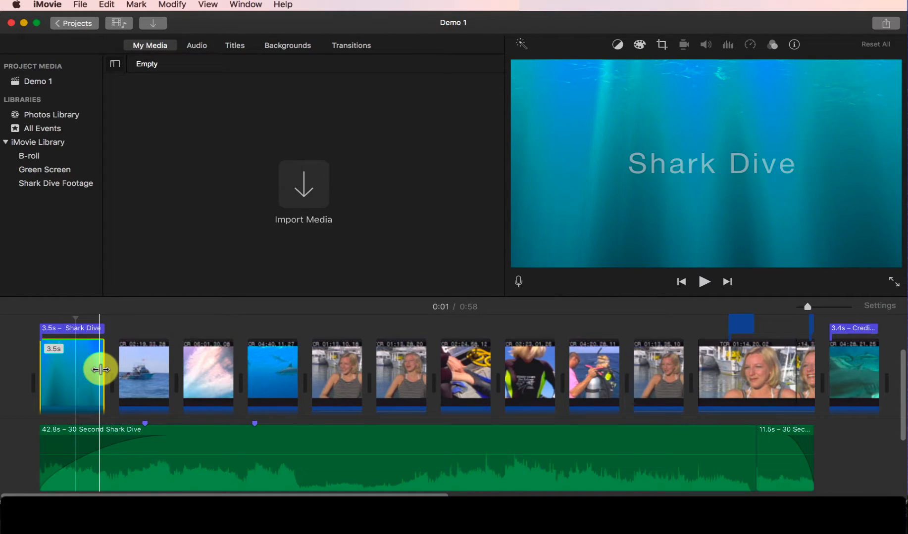
mouse_move(101, 369)
mouse_down()
mouse_move(129, 369)
mouse_move(107, 374)
mouse_up()
click(122, 479)
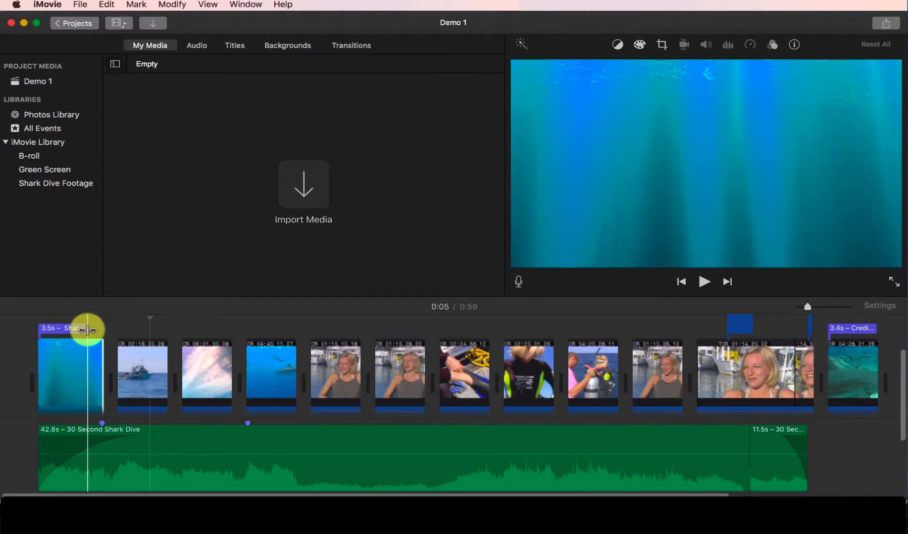
drag(87, 330, 103, 333)
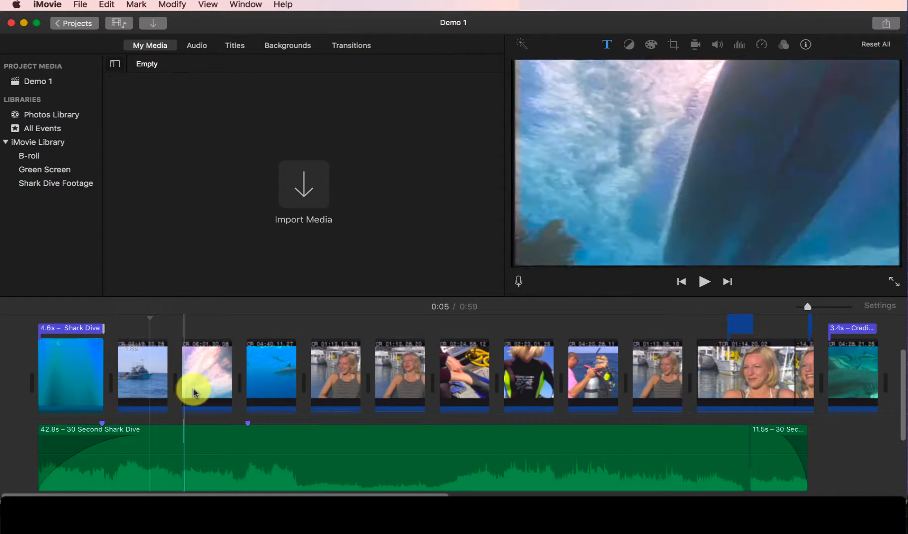
Step: Extend the swimming-sharks clip slightly at its end, to about 9.4 s
click(265, 377)
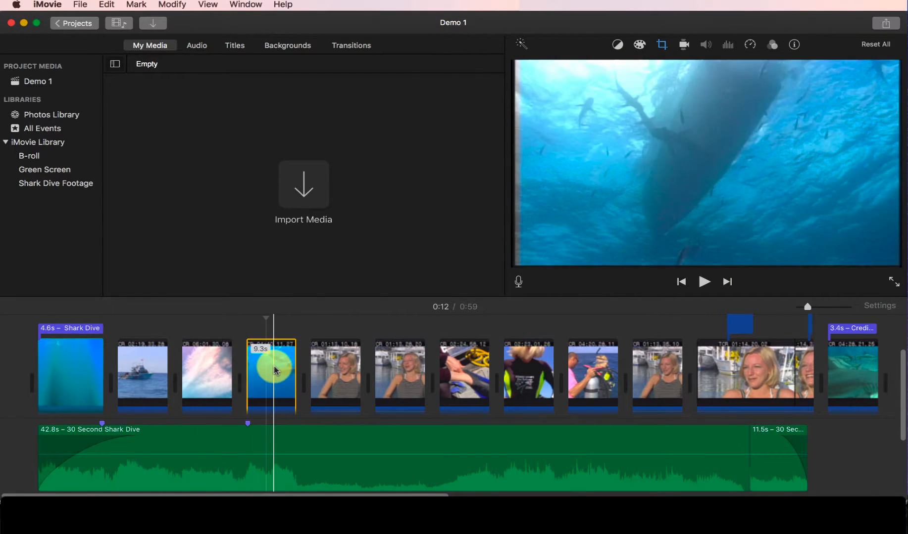
click(275, 384)
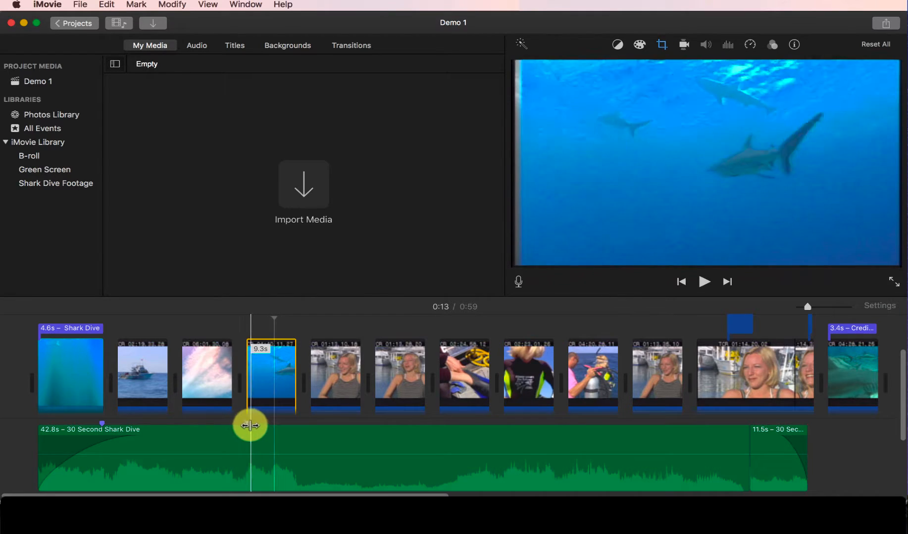
drag(294, 373, 295, 372)
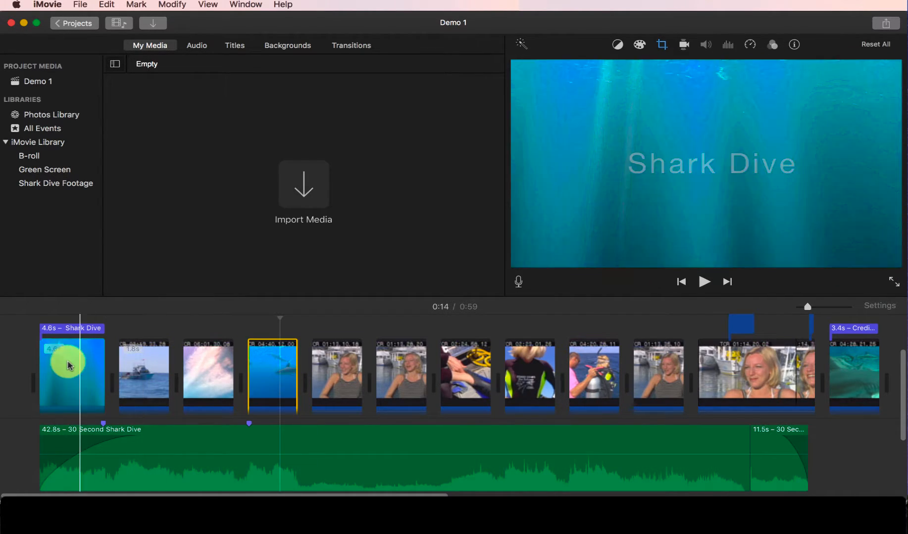
Step: Play the movie from the beginning through to the first interview clip to check the cuts against the music
click(39, 354)
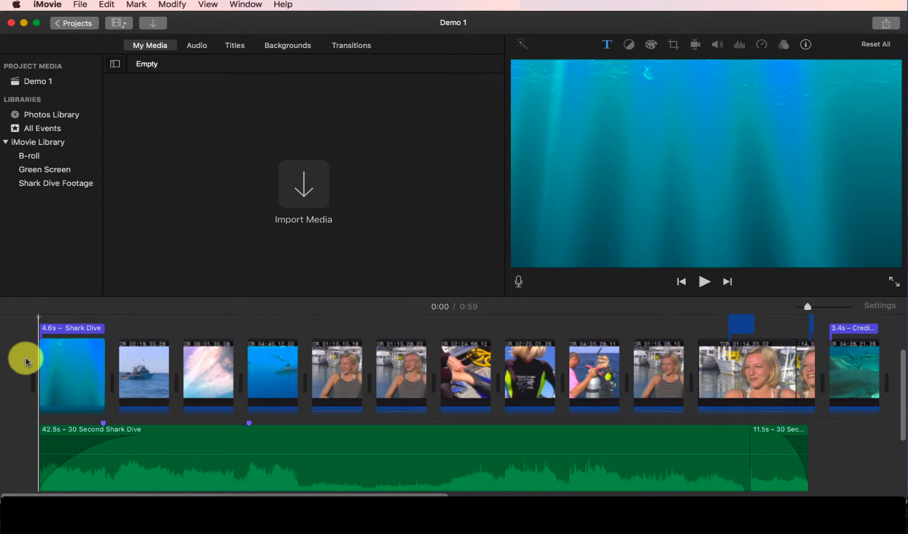
click(36, 359)
key(space)
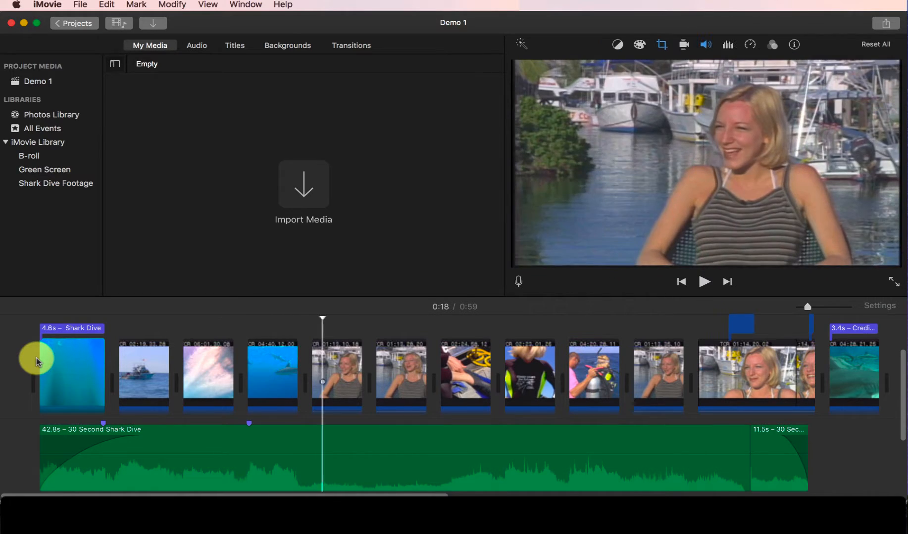
Step: Shorten the opening underwater background slightly at its end, and trim the Shark Dive title to 4.3 s
click(36, 358)
drag(103, 366, 96, 366)
key(space)
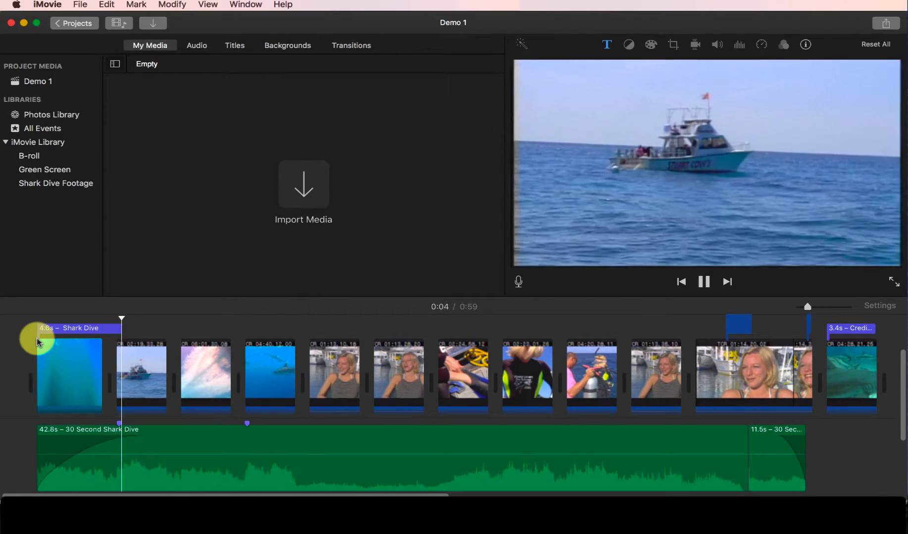
key(space)
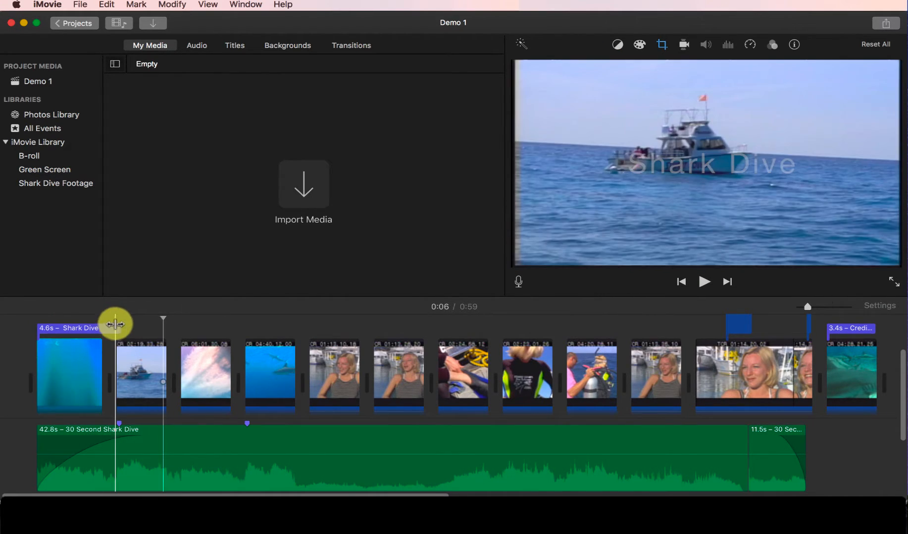
drag(120, 328, 102, 326)
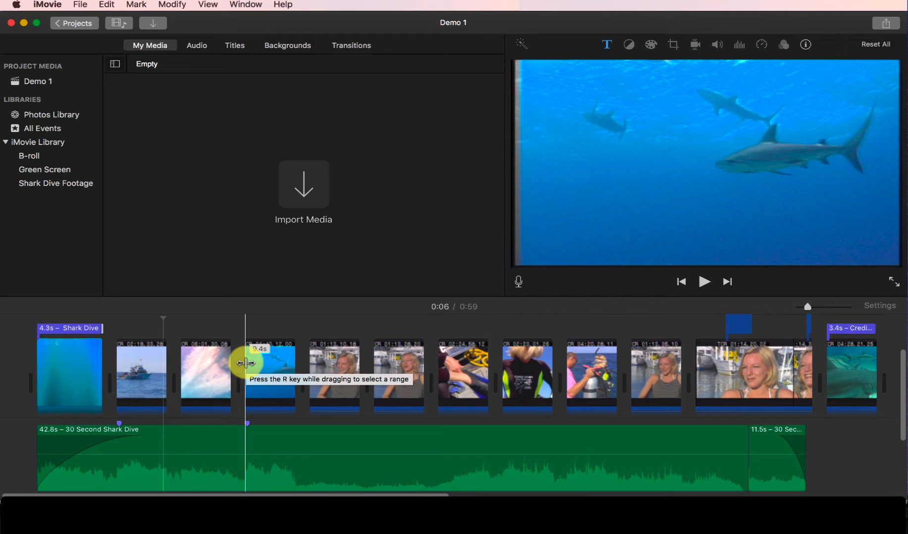
Step: Select the swimming-sharks clip at about 0:13 and undo the last change
scroll(262, 366, up, 3)
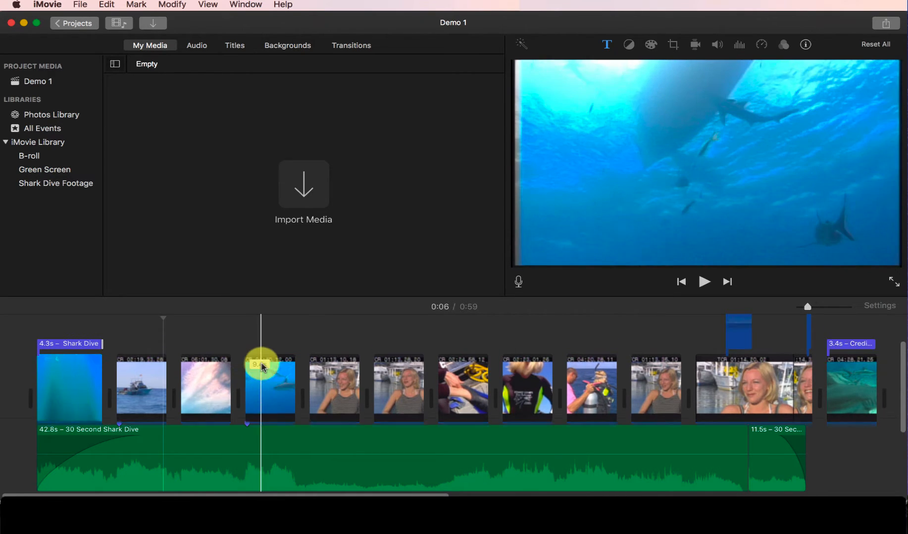
click(264, 347)
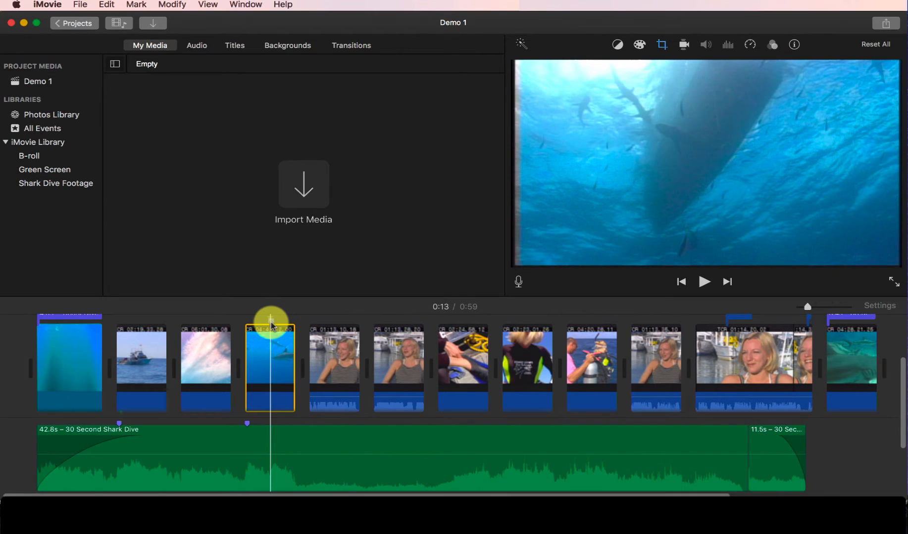
key(super+z)
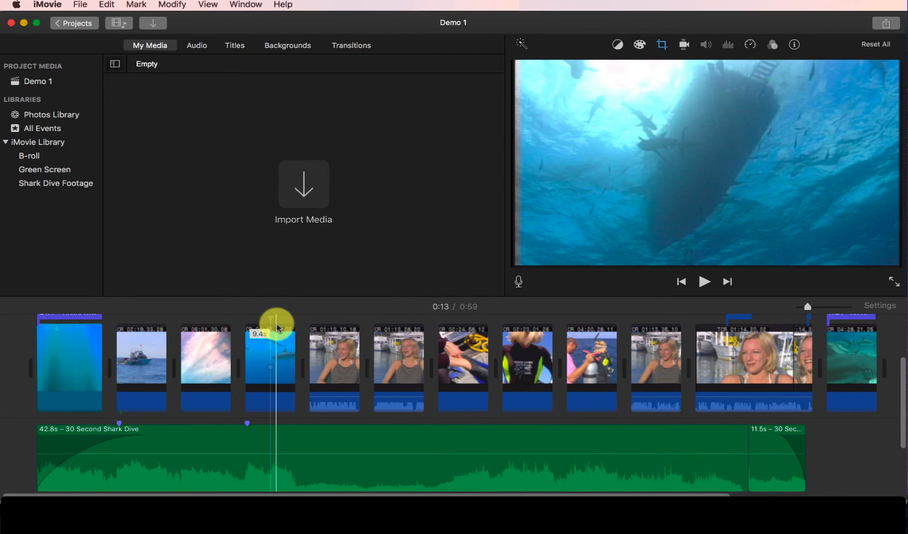